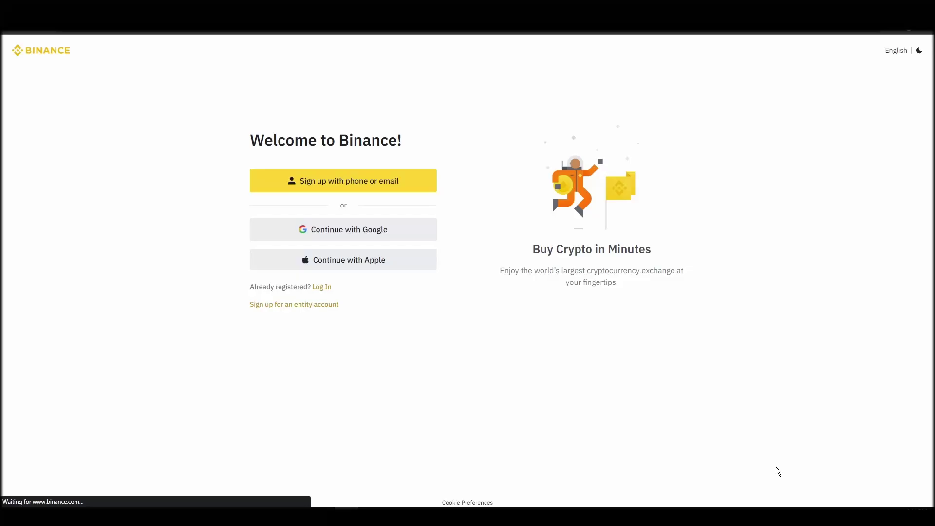
# - Sign up for a personal account with an e-mail and password, accepting the Terms of Service
pyautogui.click(355, 189)
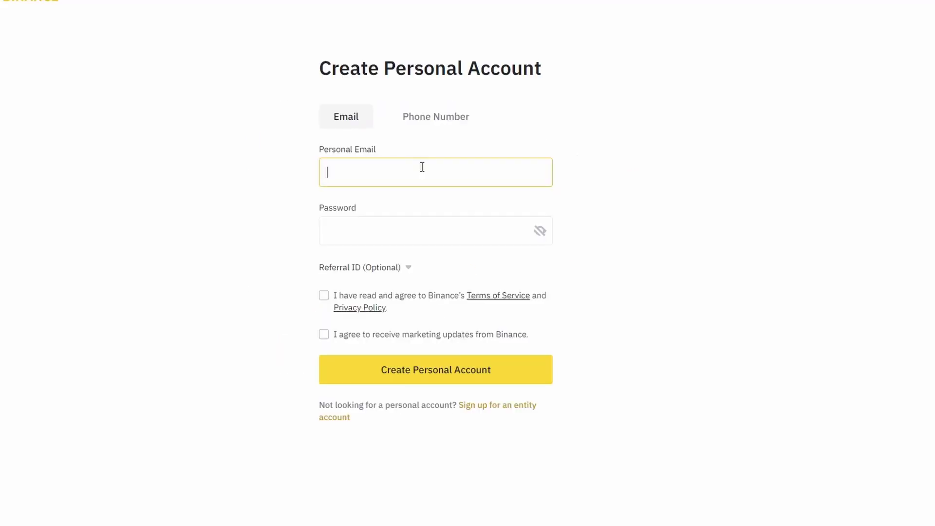
pyautogui.click(422, 166)
pyautogui.press('Tab')
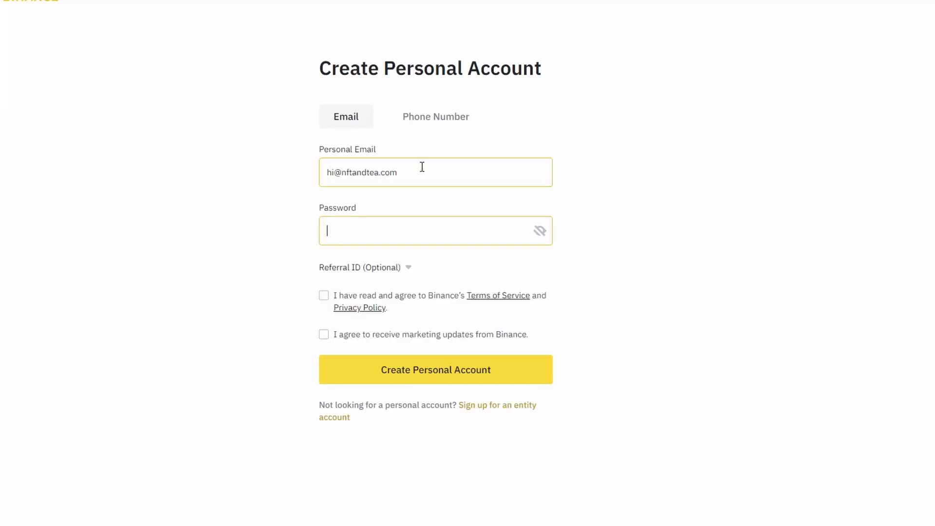
pyautogui.write('***********')
pyautogui.click(324, 295)
pyautogui.click(489, 384)
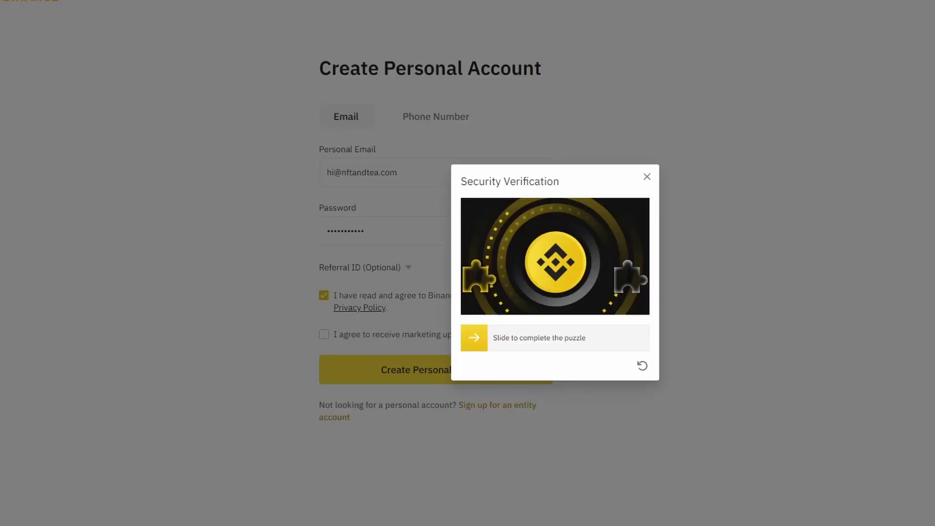
# - Solve the security puzzle and submit the e-mail verification code
pyautogui.moveTo(474, 338); pyautogui.dragTo(636, 338)
pyautogui.click(454, 184)
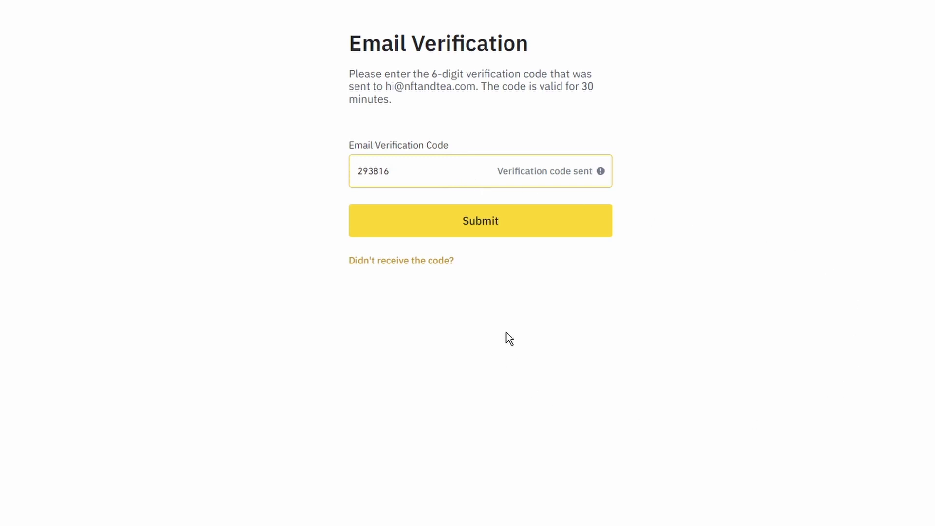
pyautogui.click(512, 228)
# - Submit identity details: Greece as residence, first and last name, and date of birth
pyautogui.click(331, 339)
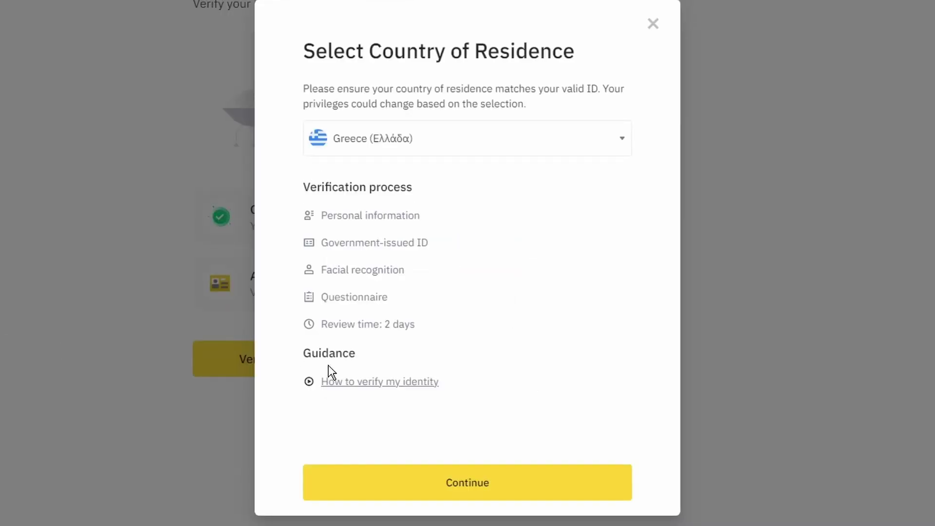
pyautogui.click(468, 482)
pyautogui.click(507, 148)
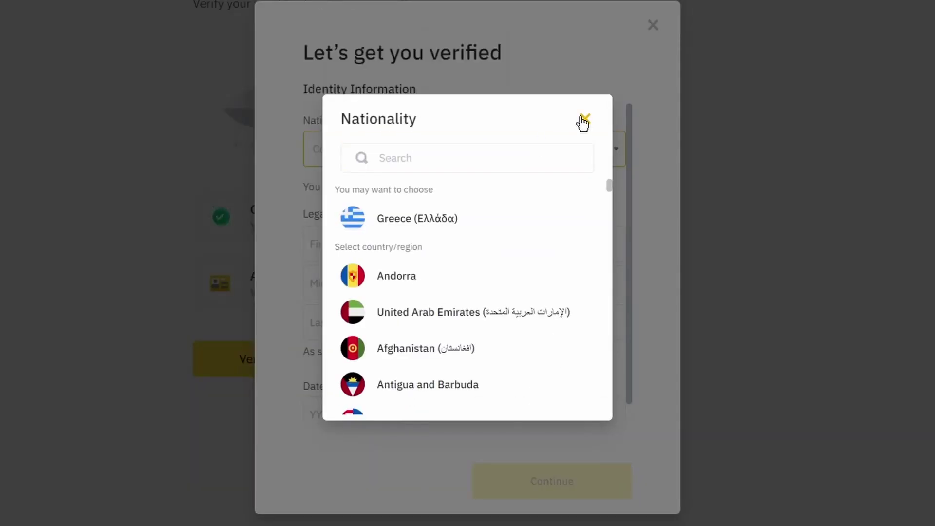
pyautogui.click(584, 119)
pyautogui.click(513, 224)
pyautogui.write('Example')
pyautogui.press('Tab')
pyautogui.write('Example')
pyautogui.press('Tab')
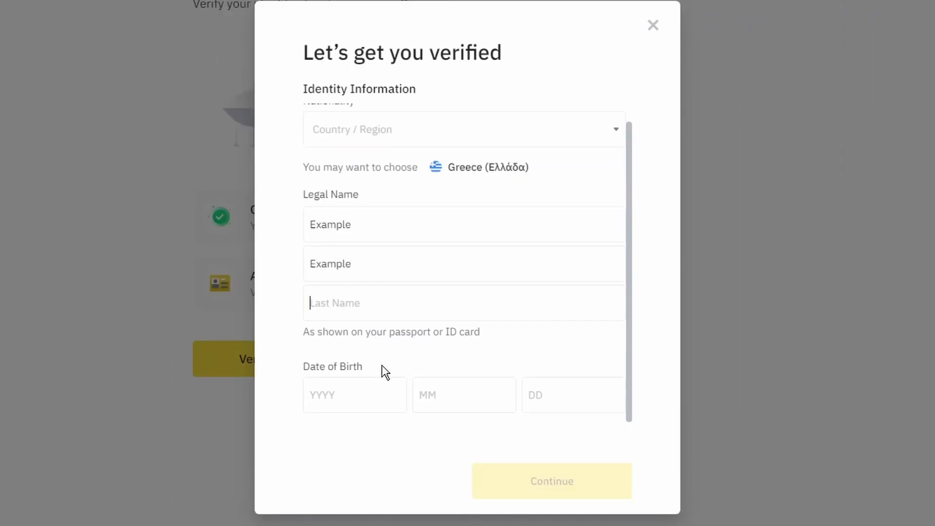
# - Fill in and submit the home address
pyautogui.write('Example')
pyautogui.click(400, 395)
pyautogui.write('19981111')
pyautogui.click(482, 167)
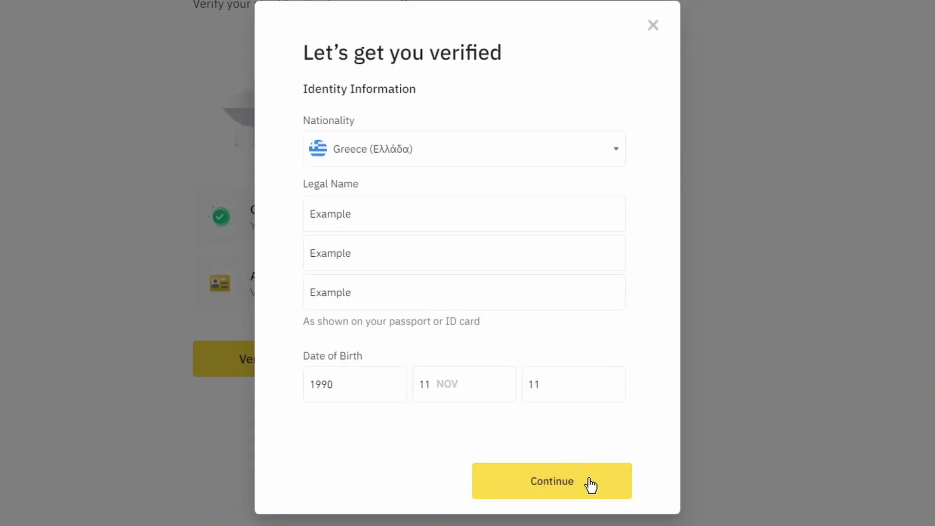
pyautogui.click(590, 483)
pyautogui.write('Example')
pyautogui.press('Tab')
pyautogui.write('Example')
pyautogui.click(404, 256)
pyautogui.write('Example')
# - Choose driver's license as the ID document and allow camera access
pyautogui.click(568, 487)
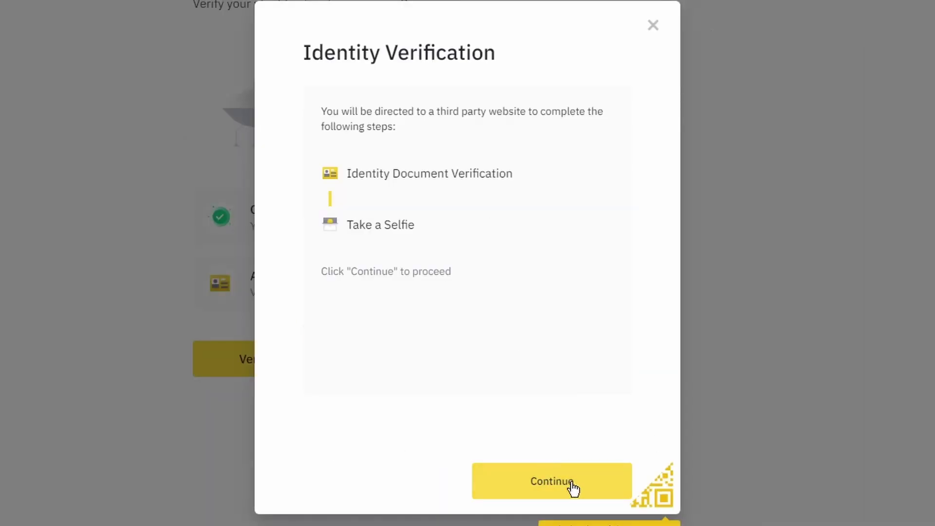
pyautogui.click(568, 486)
pyautogui.click(475, 228)
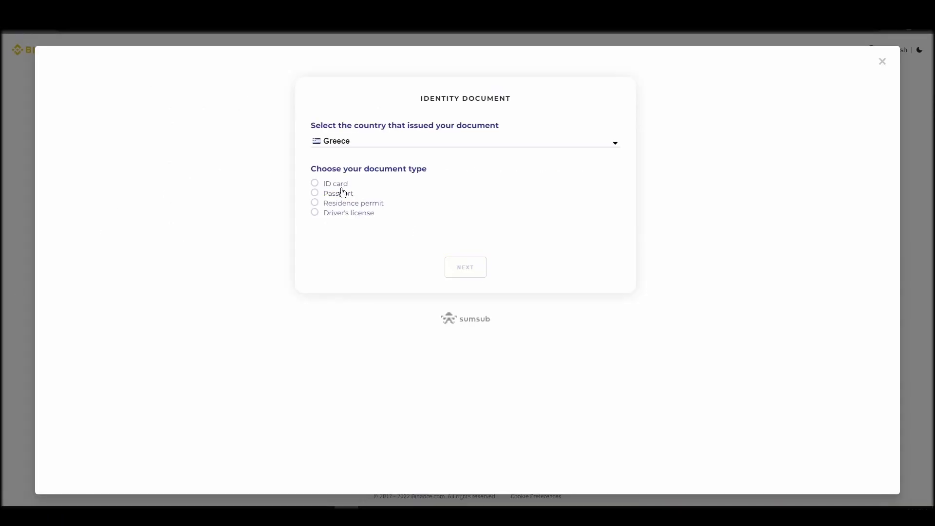
pyautogui.click(340, 193)
pyautogui.click(348, 213)
pyautogui.click(464, 383)
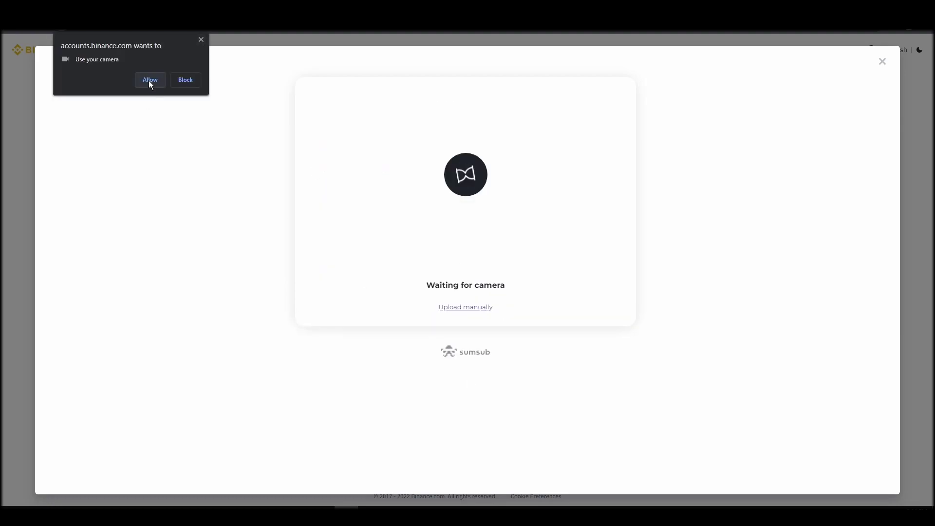
pyautogui.scroll(-2, 396, 339)
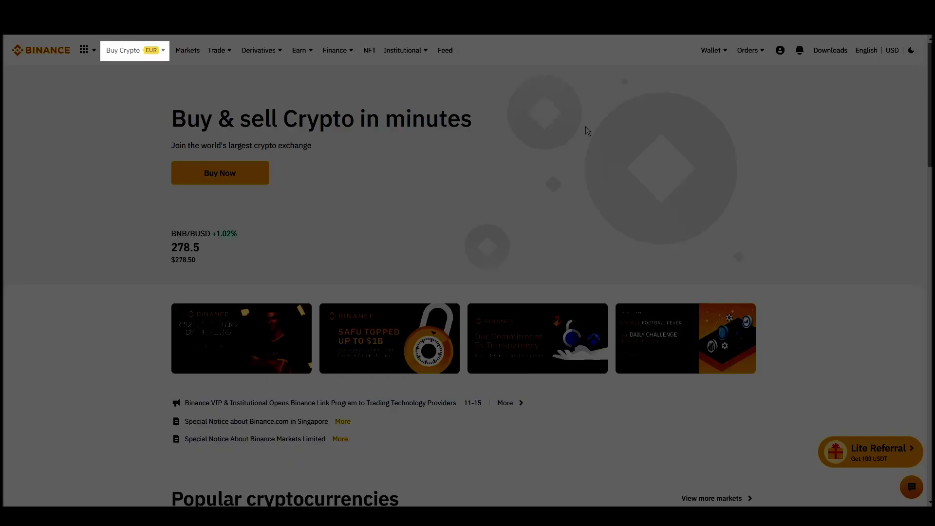
# - Buy ETH with a credit/debit card, spending 15 EUR (about 0.012 ETH)
pyautogui.moveTo(148, 60)
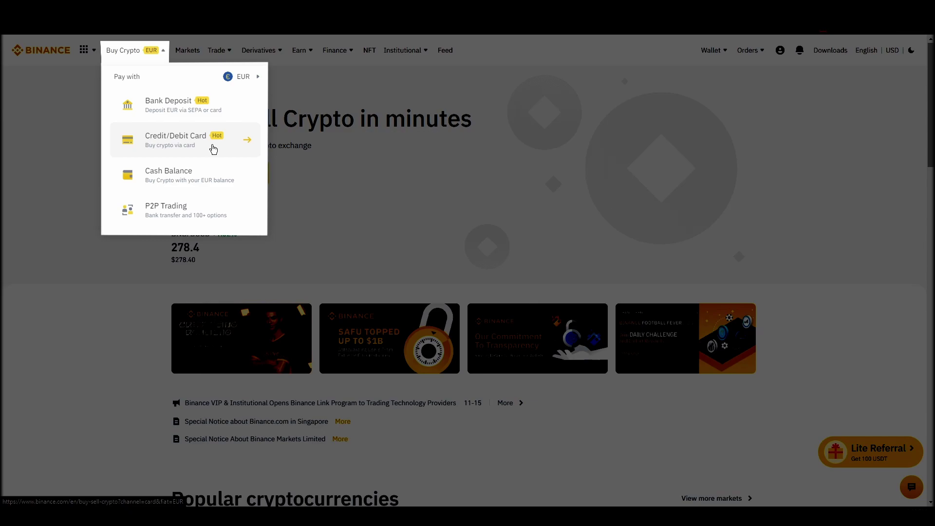
pyautogui.click(213, 149)
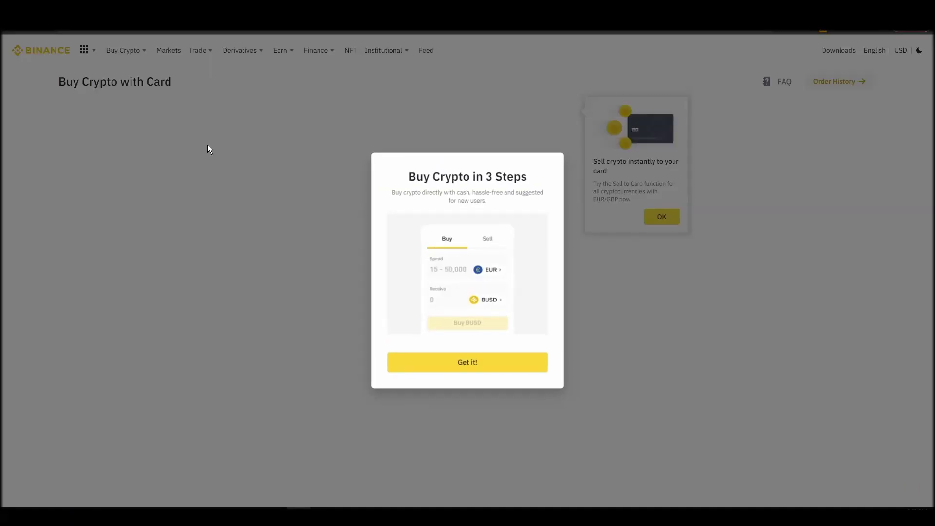
pyautogui.click(492, 366)
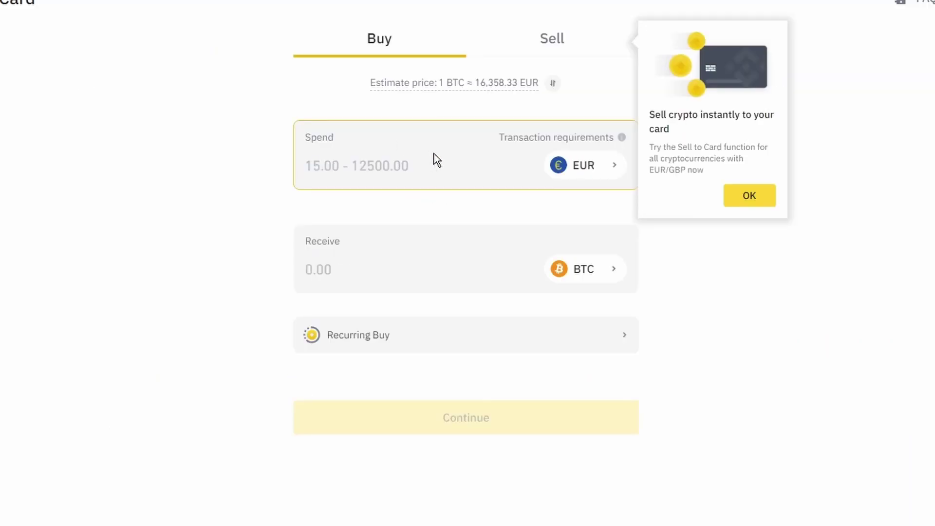
pyautogui.click(590, 280)
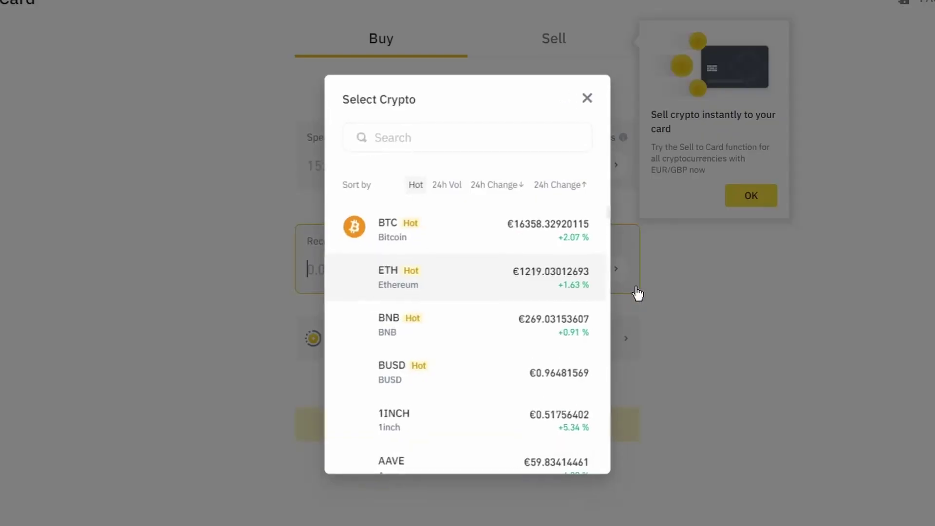
pyautogui.click(454, 285)
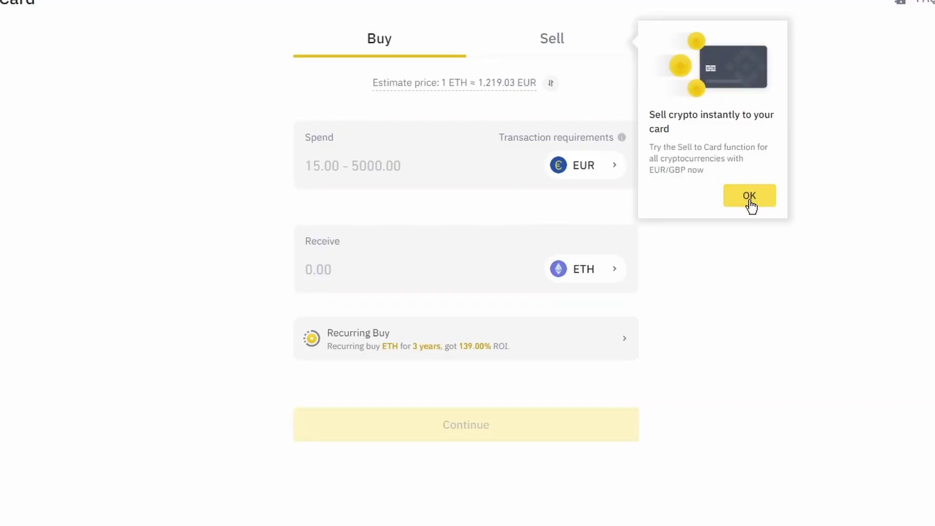
pyautogui.click(750, 196)
pyautogui.click(390, 169)
pyautogui.write('15')
pyautogui.click(156, 160)
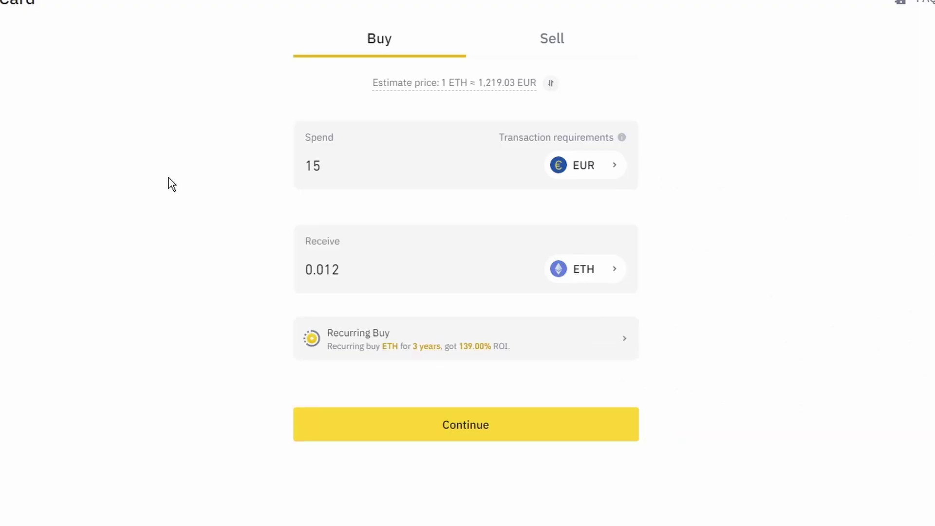
pyautogui.click(393, 170)
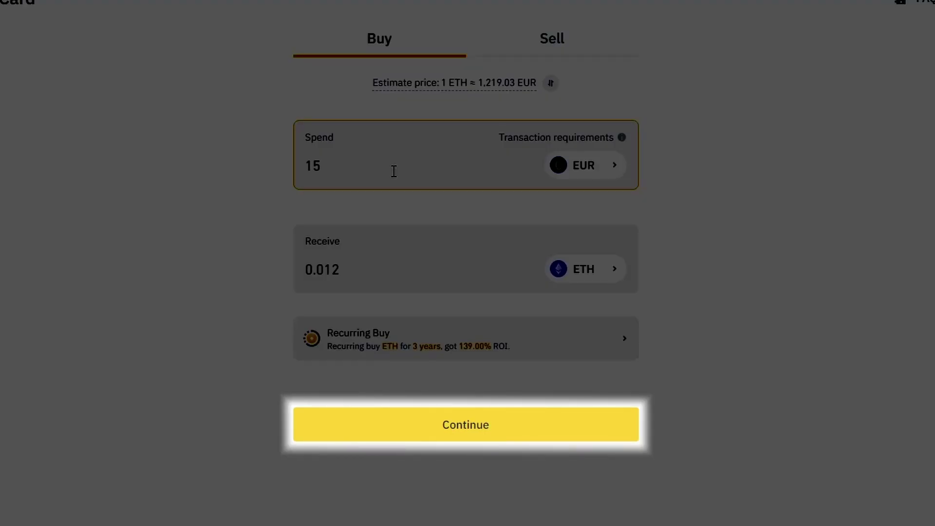
pyautogui.click(466, 418)
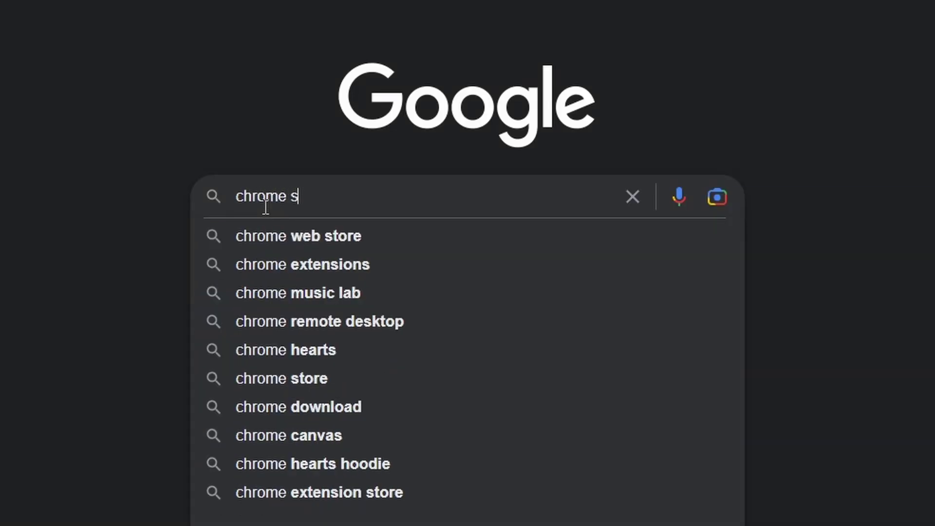
# - Find MetaMask in the Chrome Web Store, check its metamask.io site, and add the extension
pyautogui.press('Return')
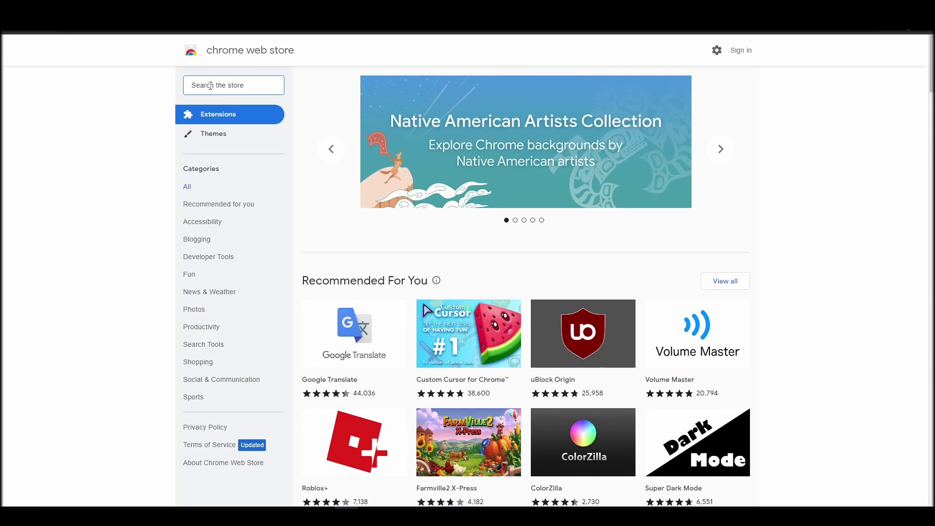
pyautogui.write('metamask')
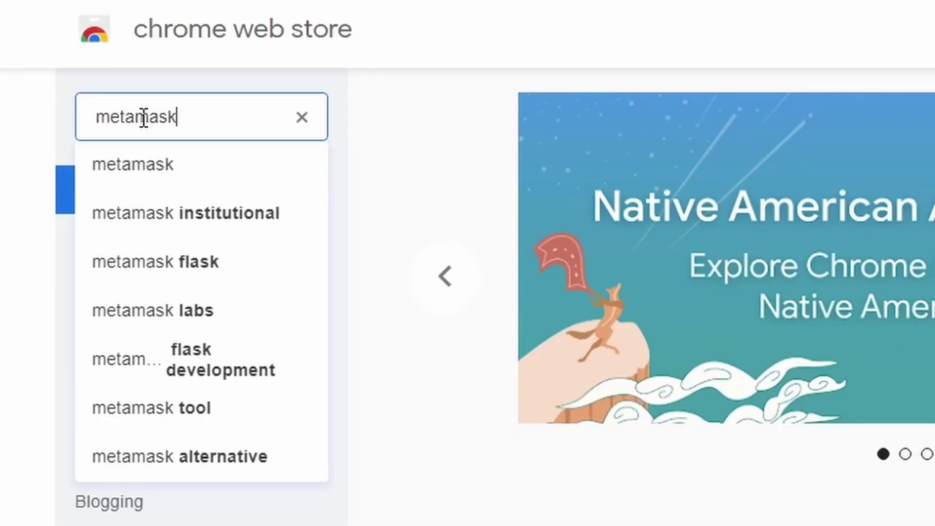
pyautogui.press('Return')
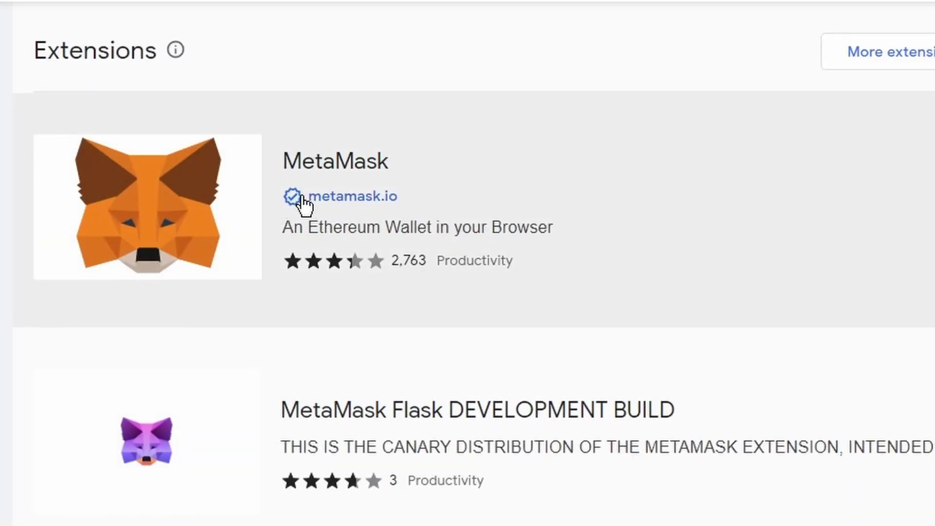
pyautogui.click(453, 165)
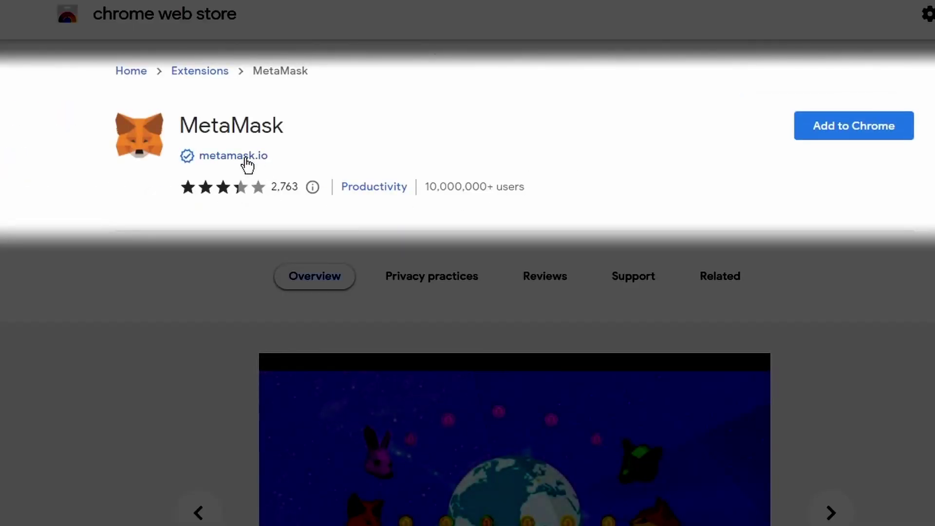
pyautogui.click(247, 165)
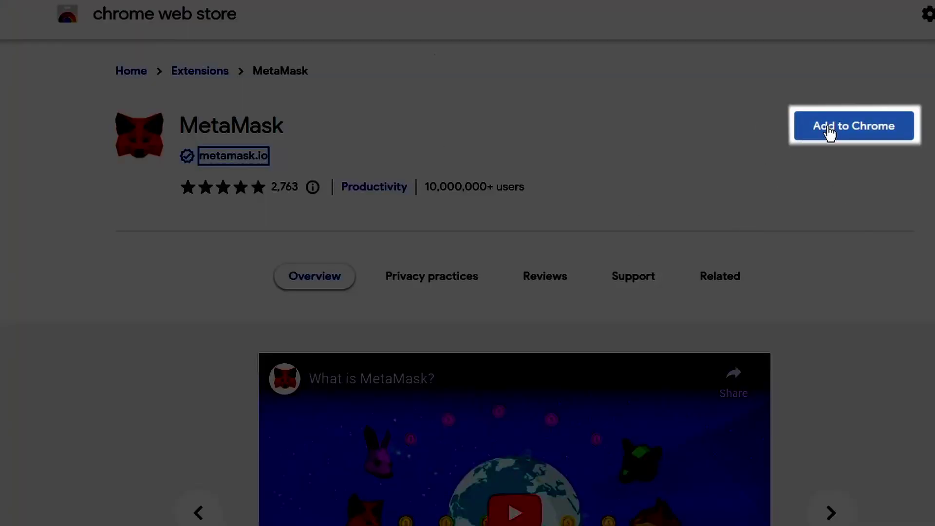
pyautogui.click(829, 131)
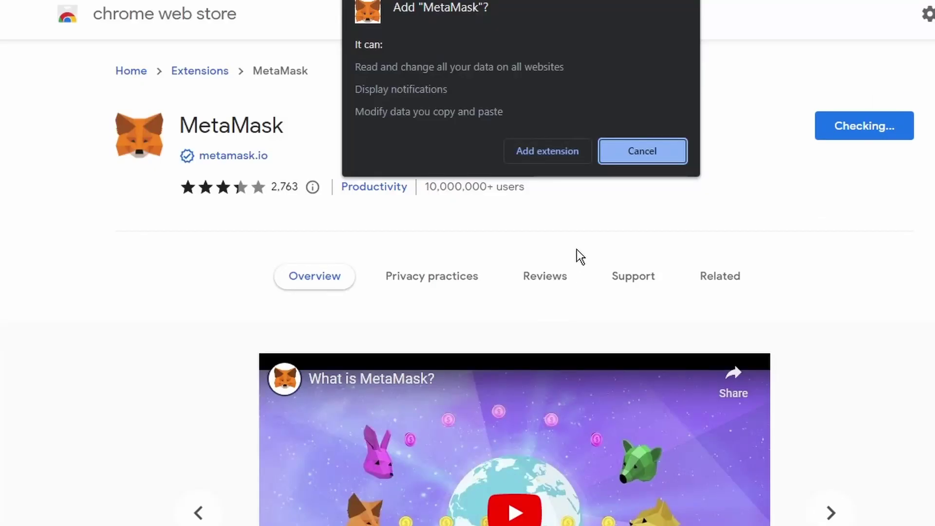
pyautogui.click(560, 155)
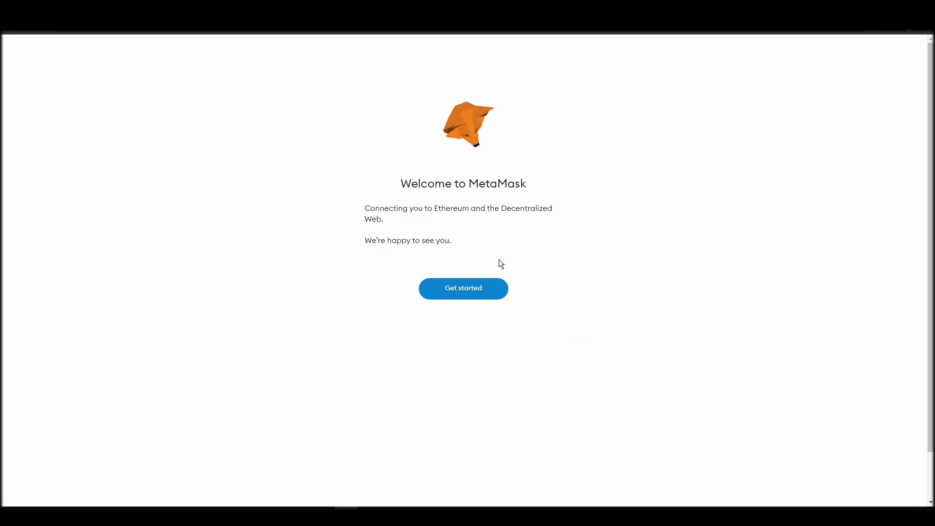
# - Create a new MetaMask wallet with a confirmed password, accepting the Terms of use
pyautogui.click(441, 288)
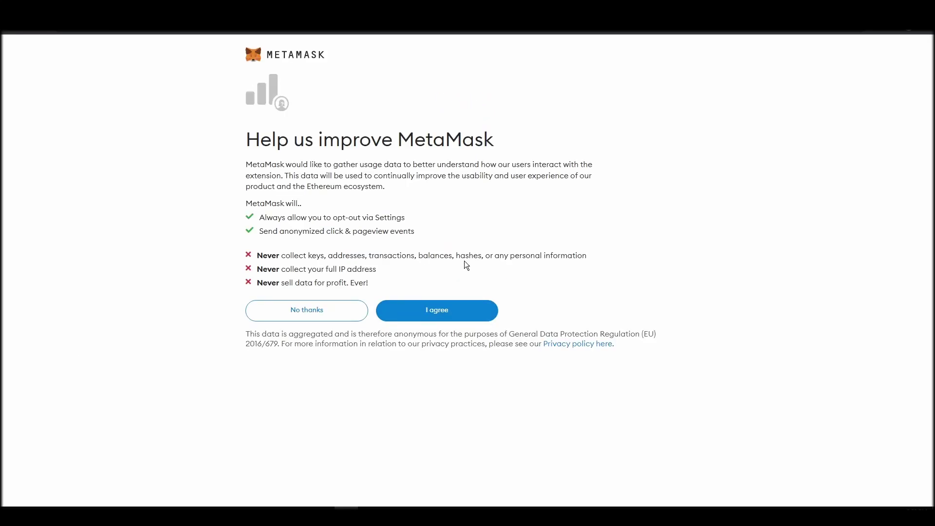
pyautogui.click(337, 308)
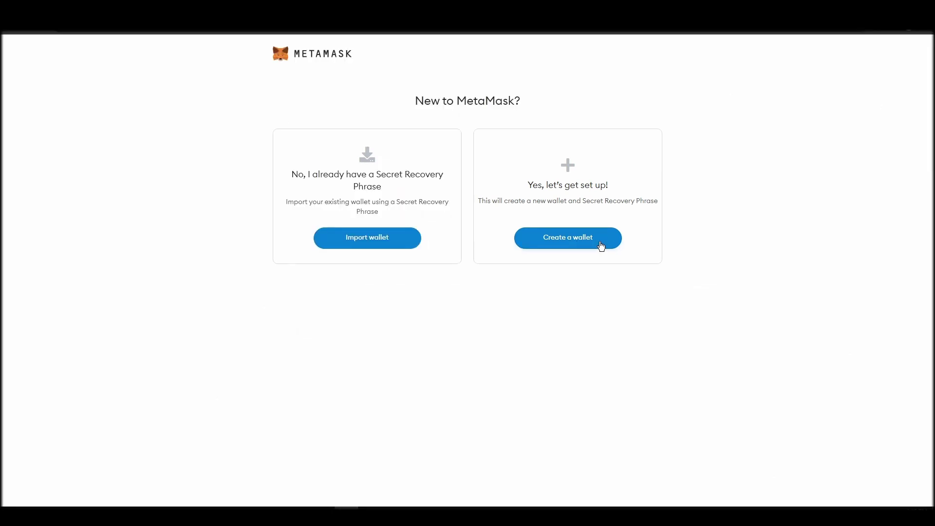
pyautogui.click(599, 244)
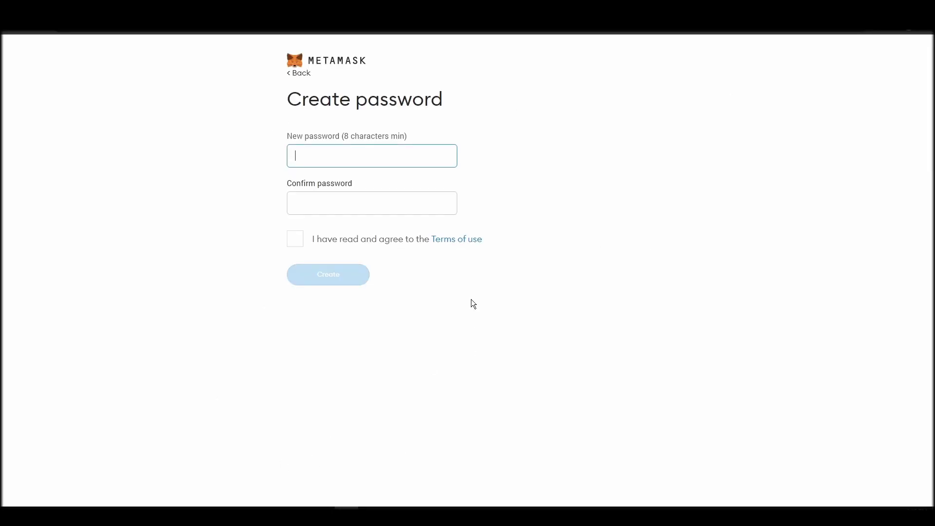
pyautogui.write('aaaaaaaaa')
pyautogui.press('Tab')
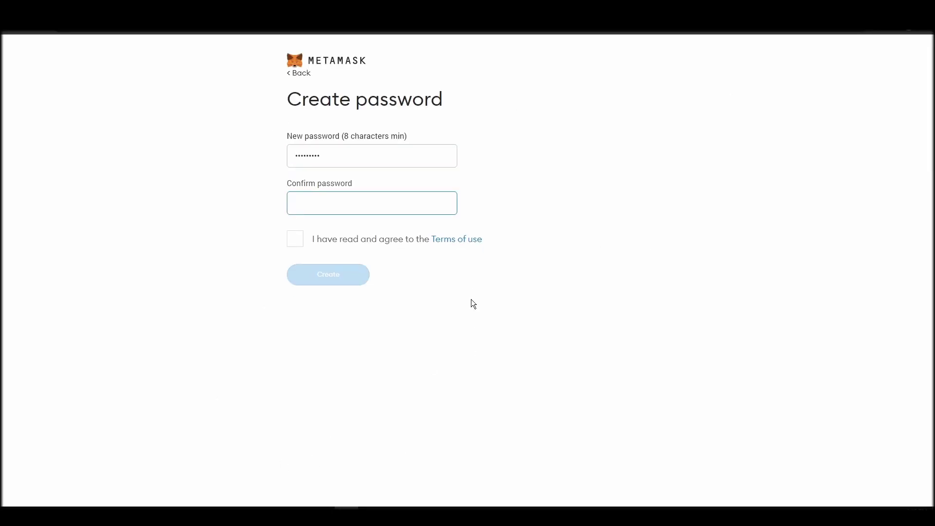
pyautogui.write('aaaaaaaaa')
pyautogui.click(298, 240)
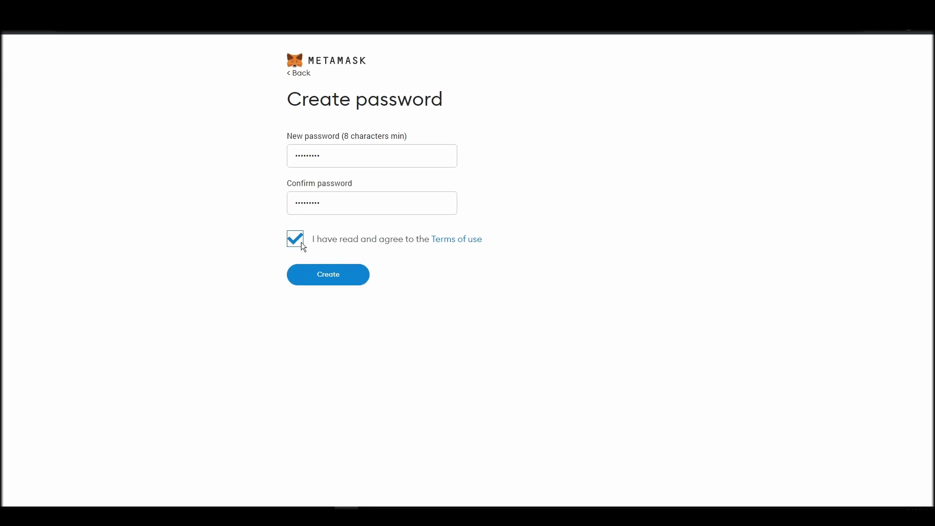
pyautogui.click(354, 276)
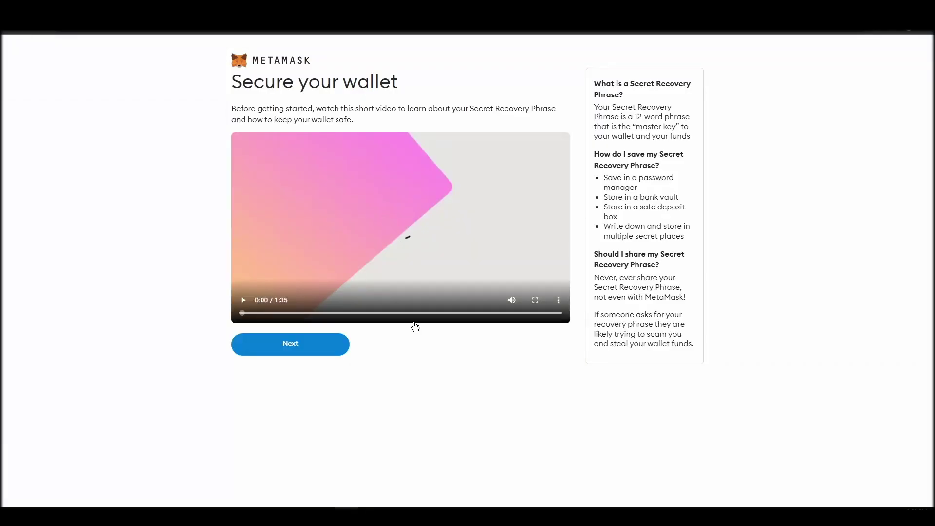
# - Reveal the Secret Recovery Phrase and select it for copying
pyautogui.click(327, 351)
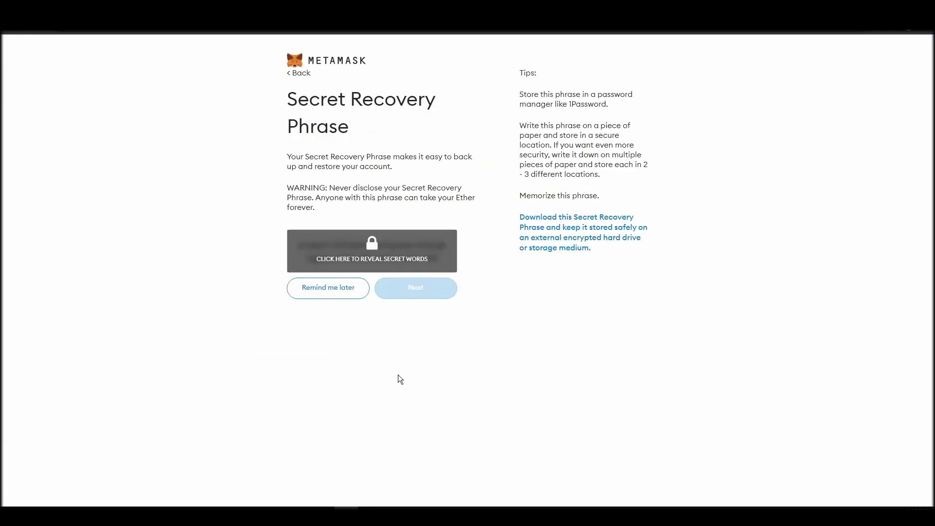
pyautogui.click(394, 254)
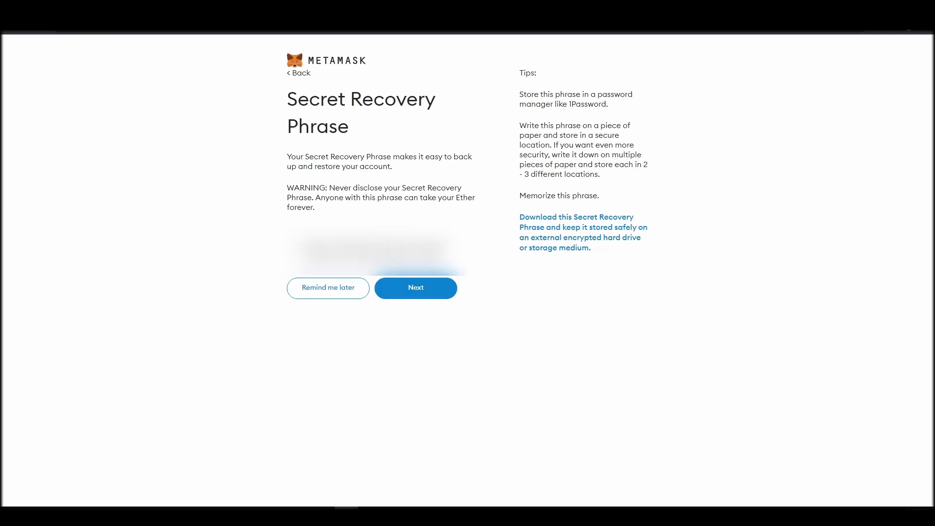
pyautogui.tripleClick(373, 250)
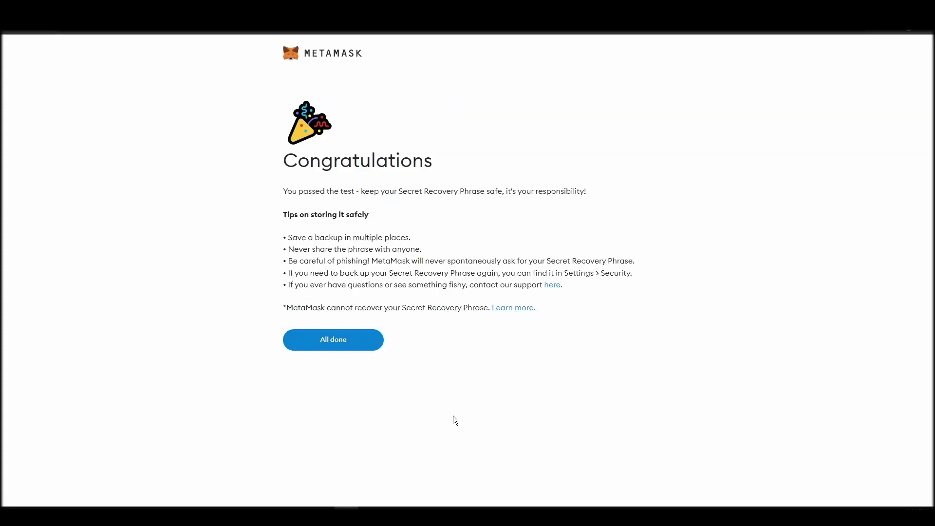
# - Finish MetaMask setup, open Binance's ETH withdrawal, and copy the wallet address
pyautogui.click(347, 347)
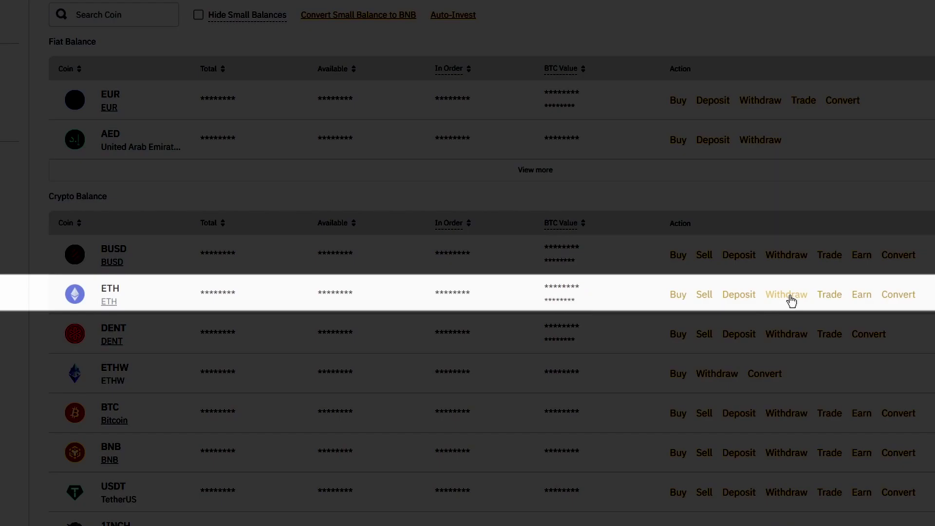
pyautogui.click(789, 296)
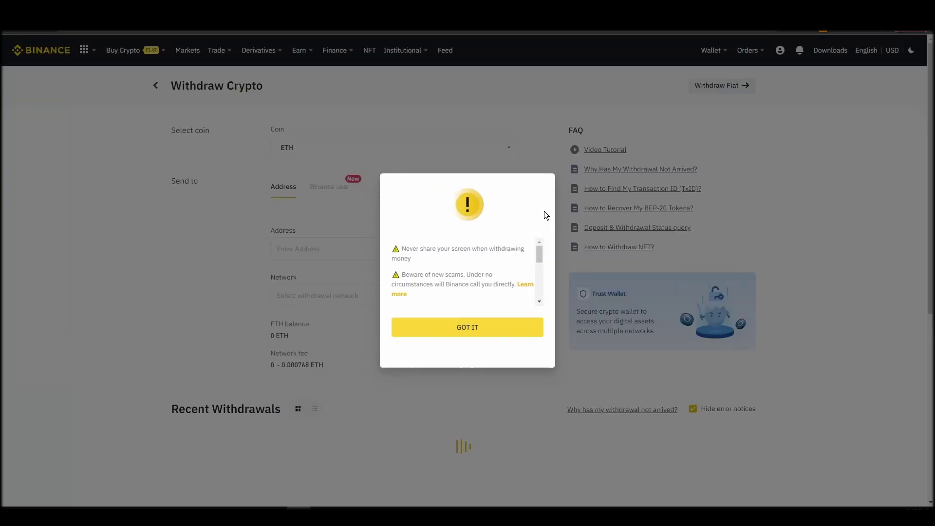
pyautogui.click(501, 327)
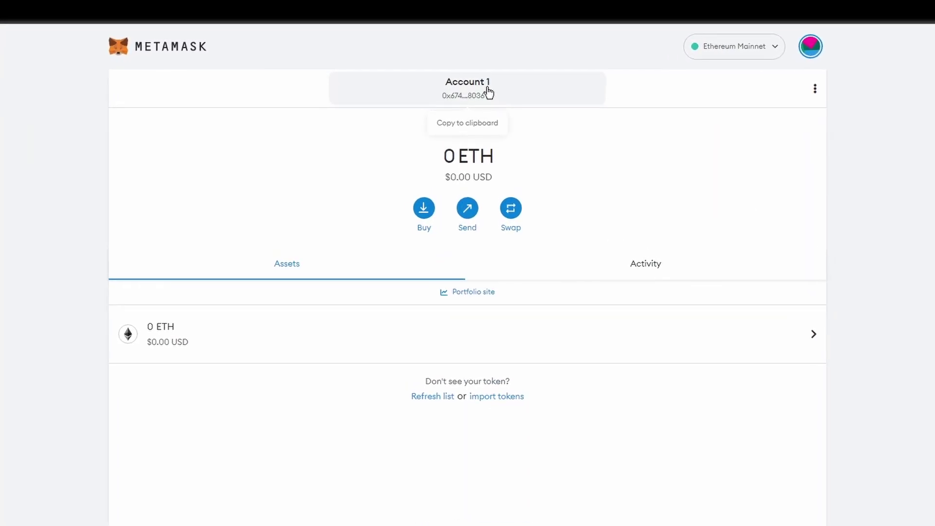
pyautogui.click(484, 90)
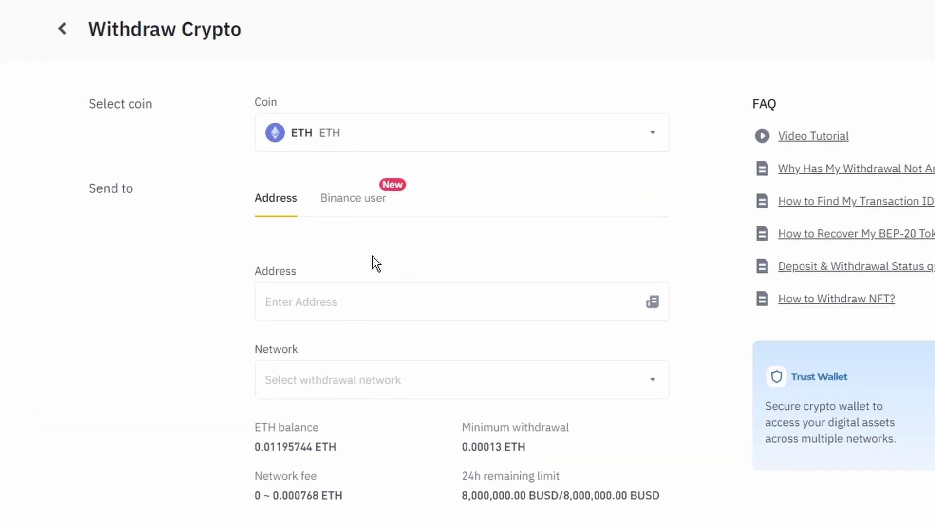
# - Paste the wallet address, select the Ethereum (ERC20) network, and withdraw the MAX amount
pyautogui.click(378, 292)
pyautogui.rightClick(369, 294)
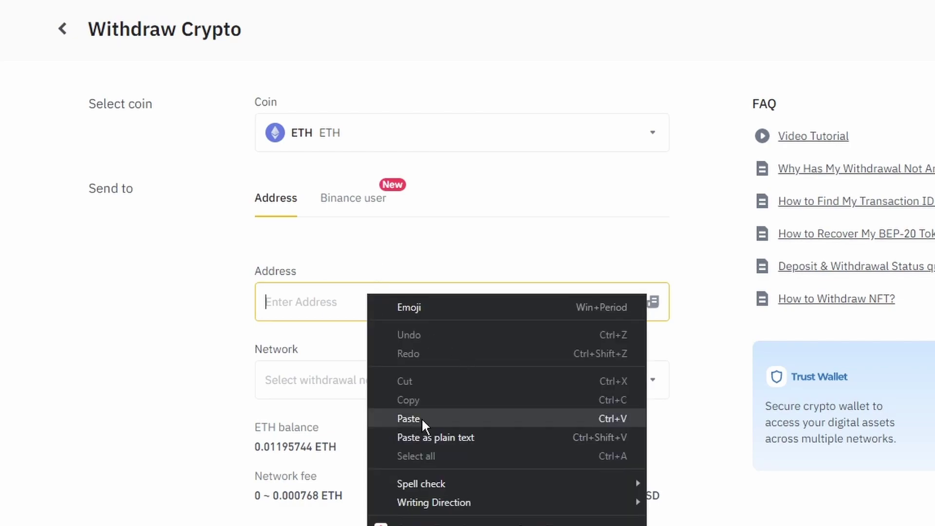
pyautogui.click(422, 419)
pyautogui.click(472, 385)
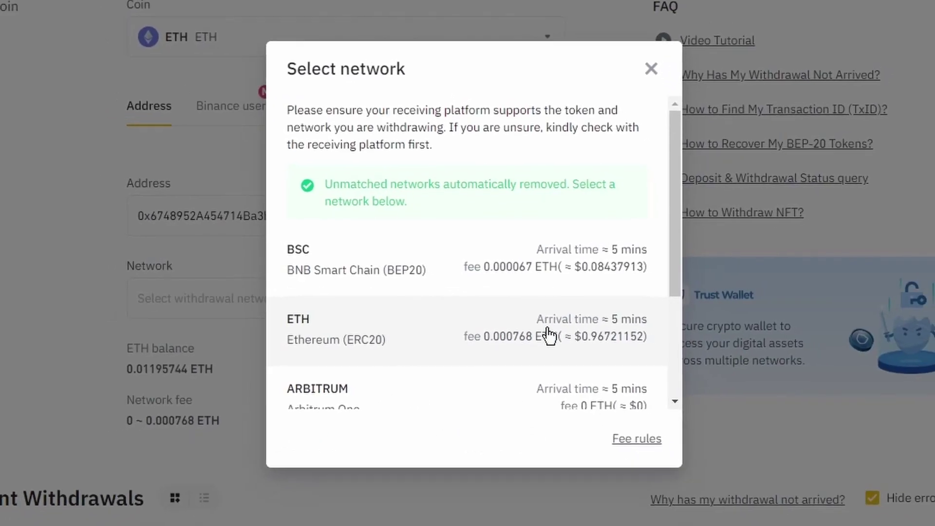
pyautogui.click(565, 344)
pyautogui.click(485, 307)
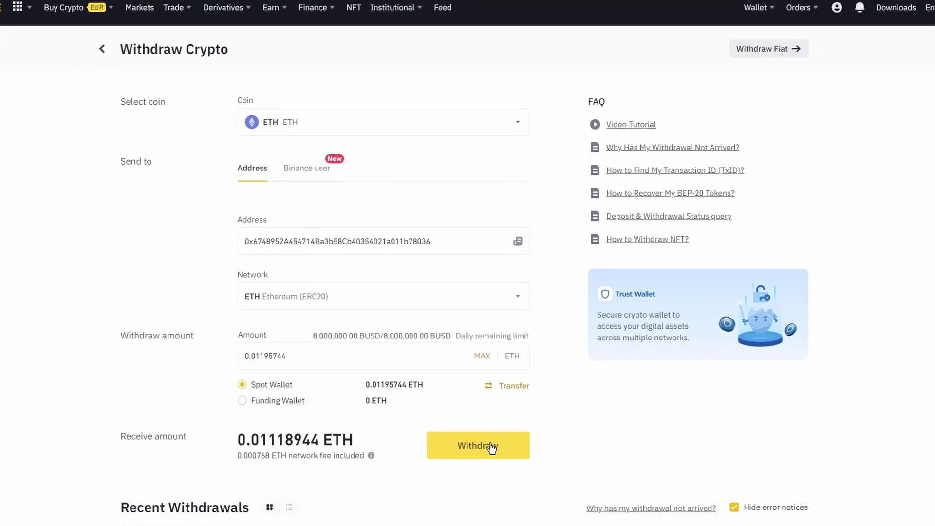
# - Confirm and submit the 0.01195744 ETH withdrawal, then go to opensea.com
pyautogui.click(496, 455)
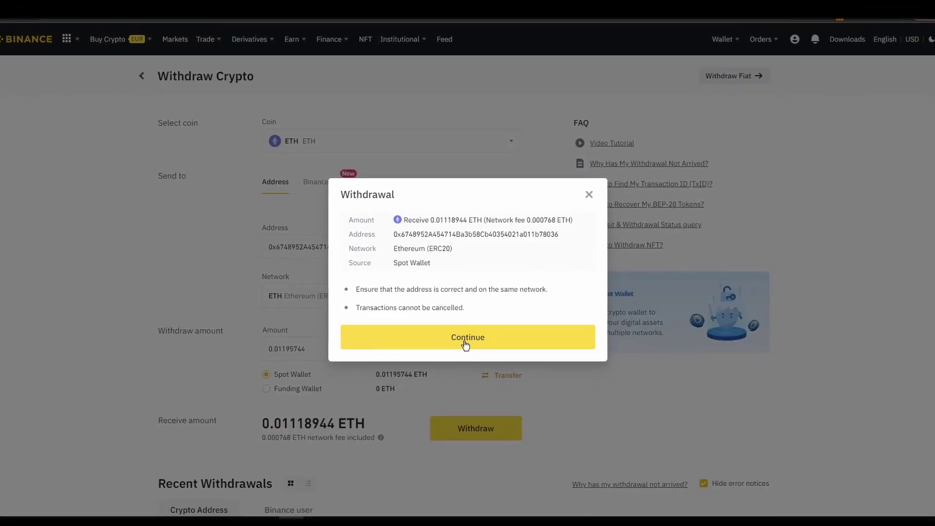
pyautogui.click(466, 343)
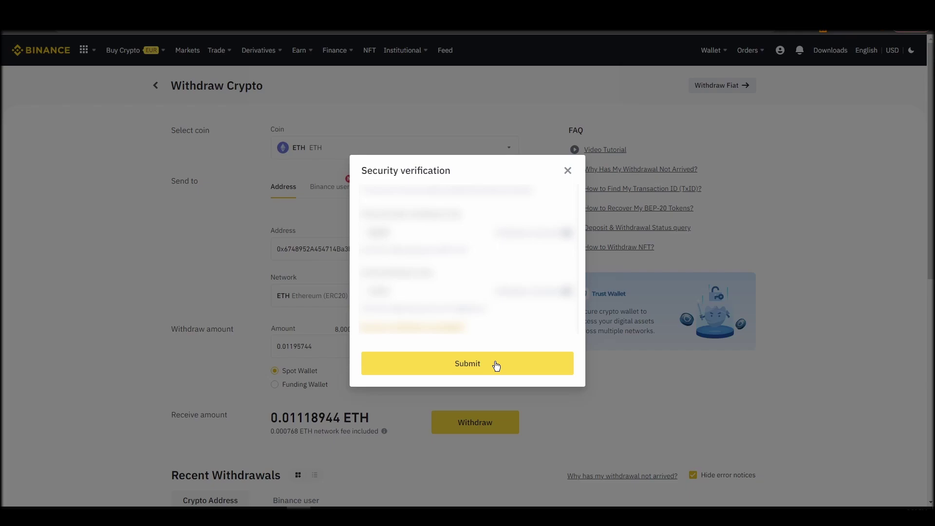
pyautogui.click(496, 365)
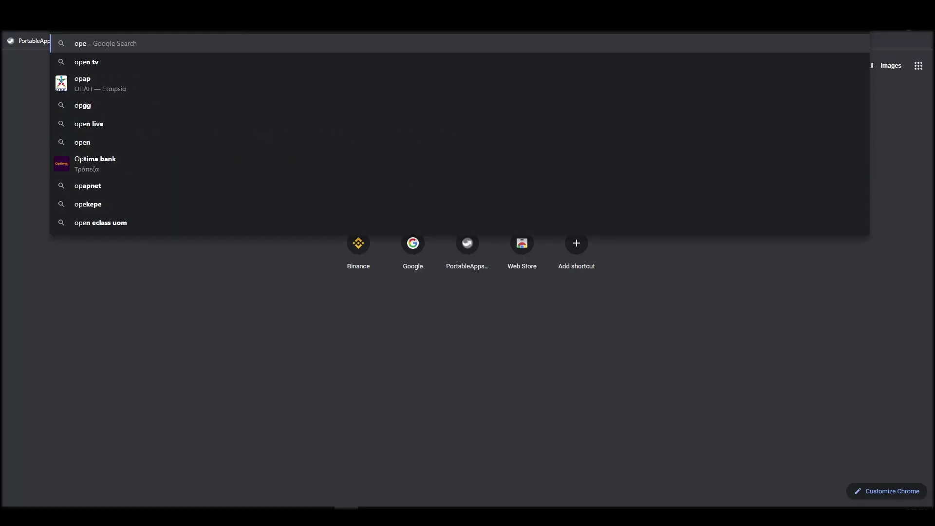
pyautogui.write('nsea.com')
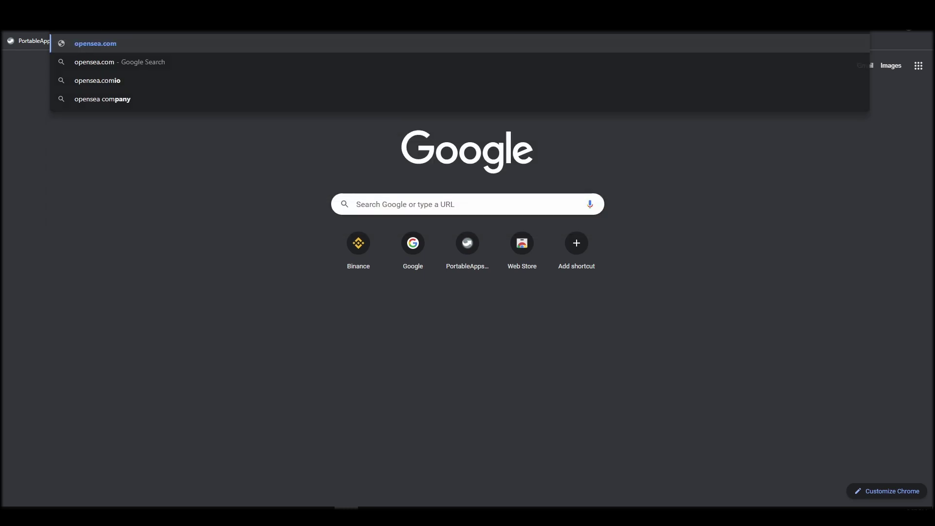
pyautogui.press('Return')
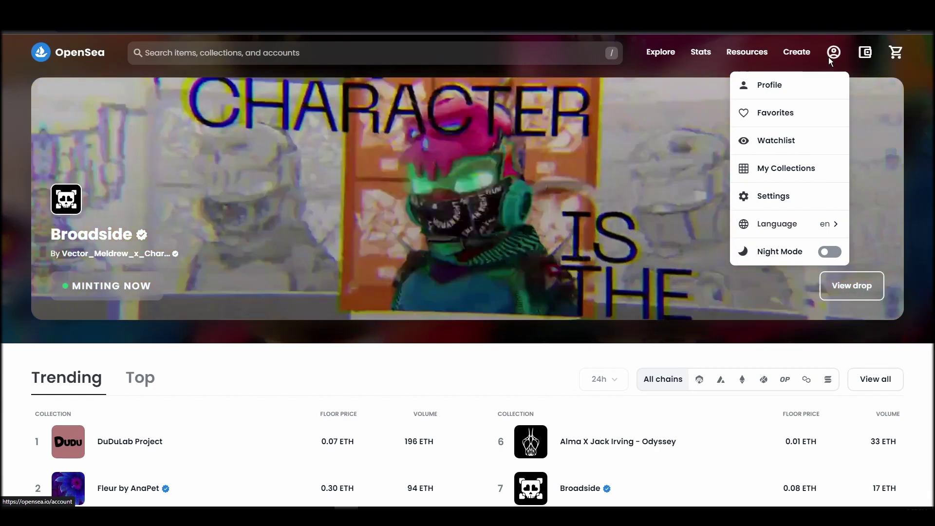
# - Connect MetaMask Account 1 to OpenSea and sign the welcome message
pyautogui.click(829, 57)
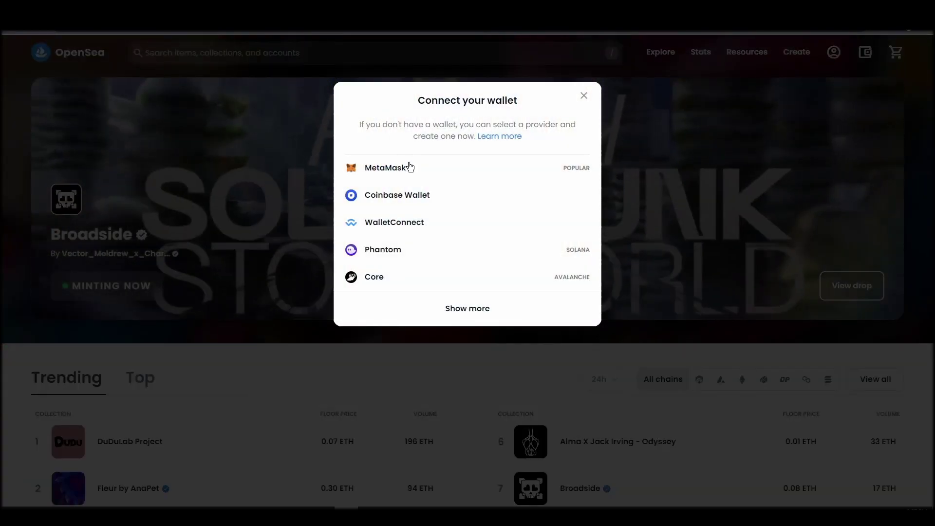
pyautogui.click(409, 167)
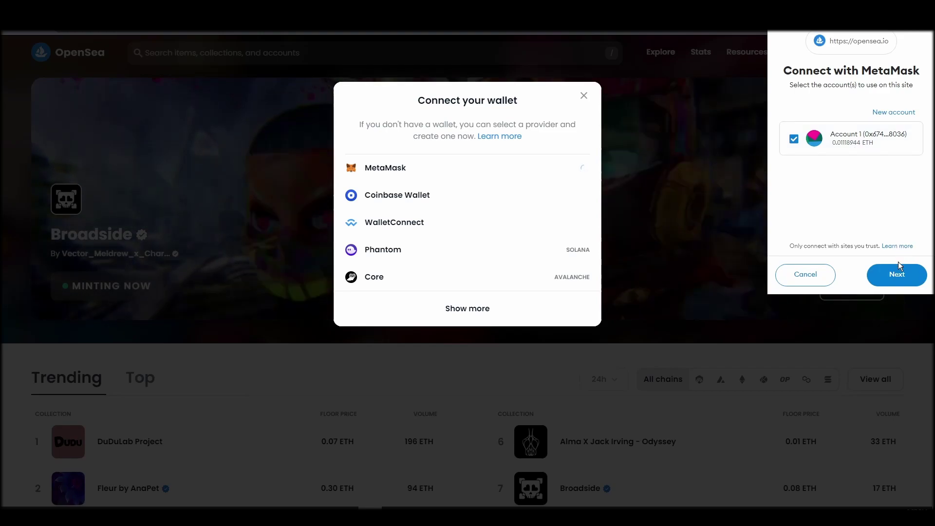
pyautogui.click(900, 274)
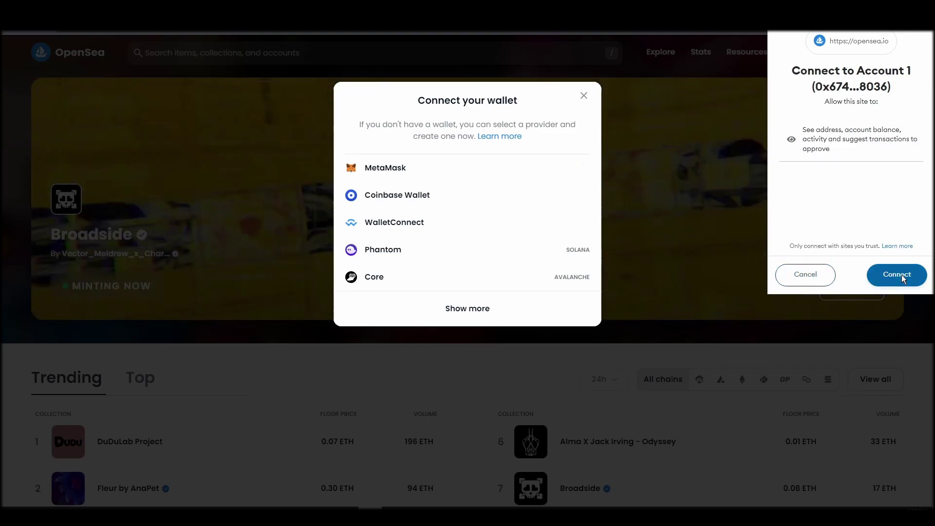
pyautogui.click(902, 274)
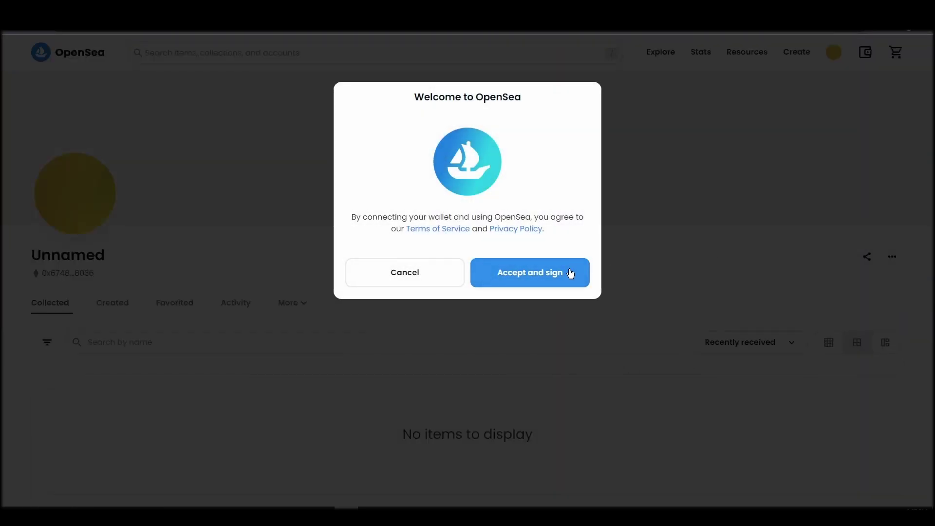
pyautogui.click(552, 273)
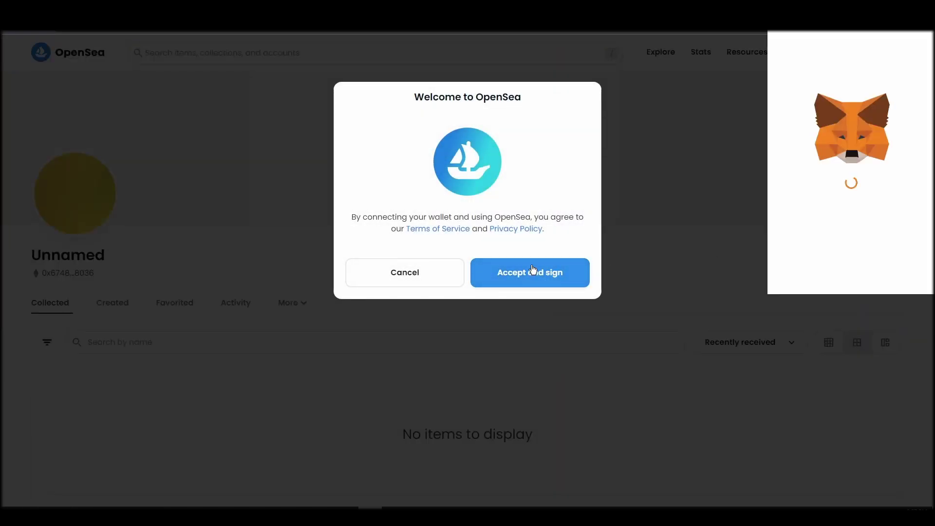
pyautogui.scroll(-3, 877, 234)
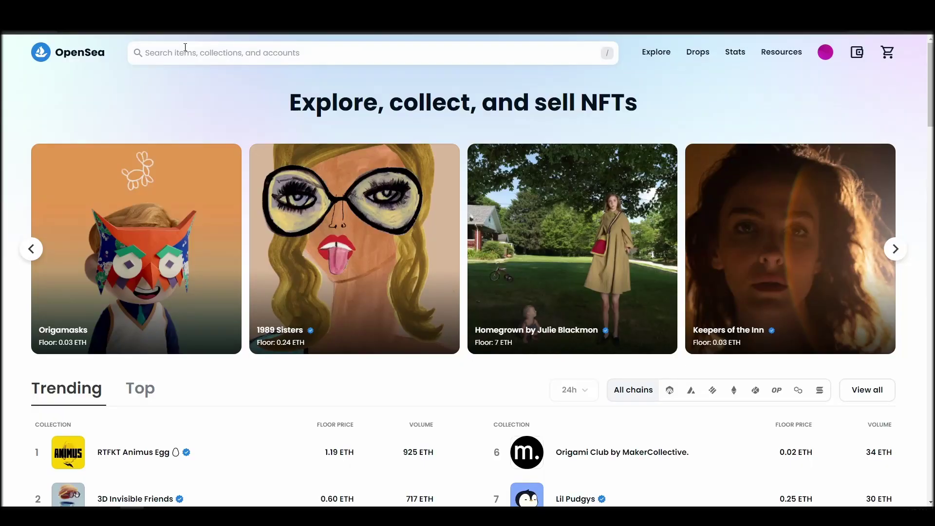
# - Search 'Autoglyphs' and open the verified Autoglyphs collection
pyautogui.write('A')
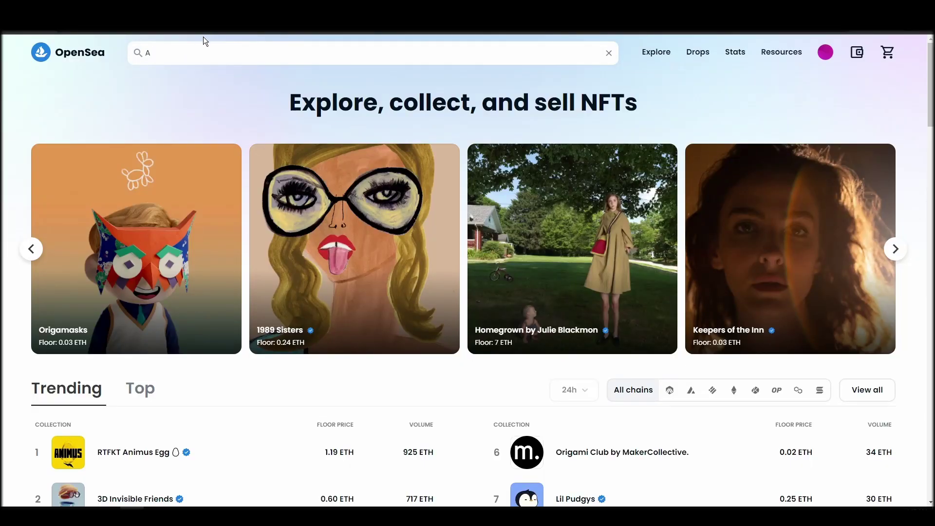
pyautogui.write('uto')
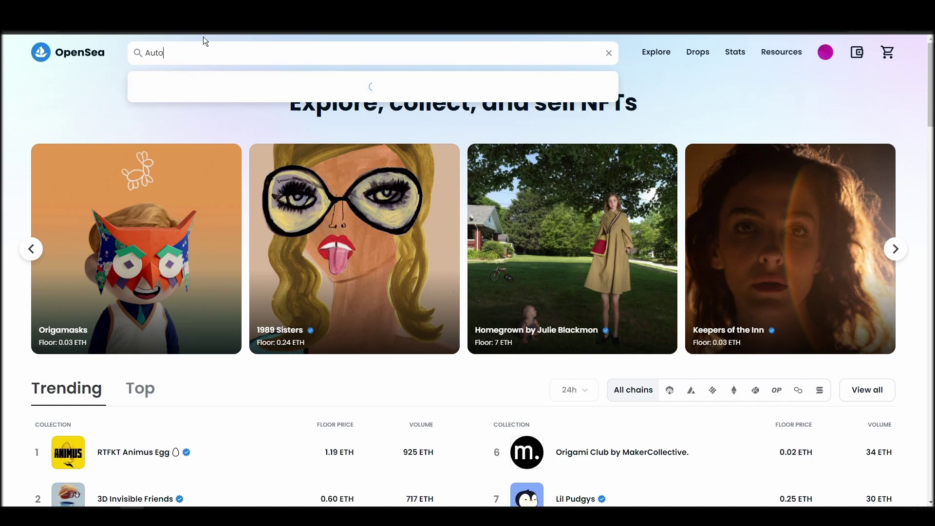
pyautogui.write('gly')
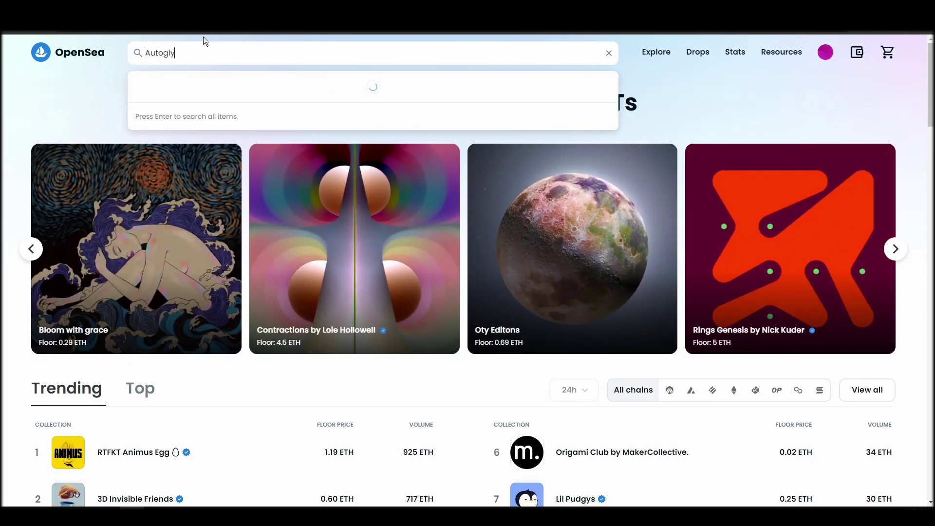
pyautogui.write('phs')
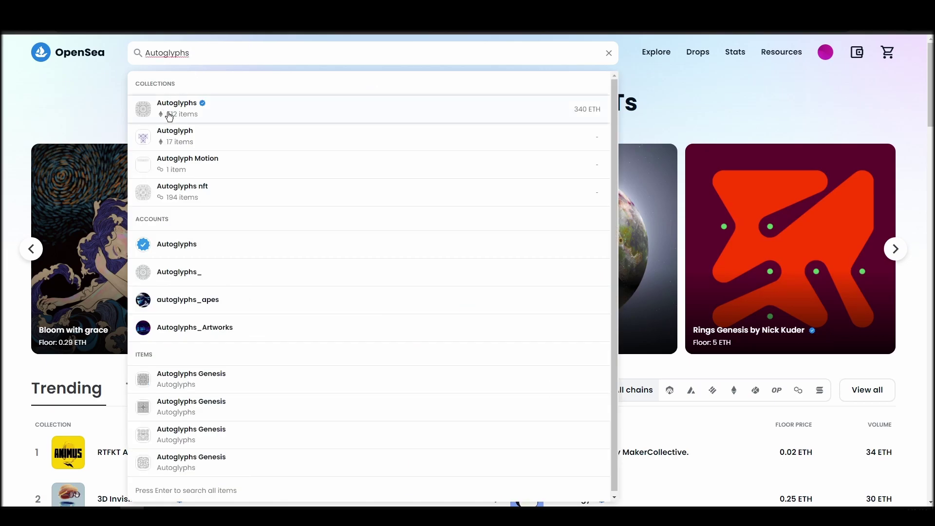
pyautogui.click(173, 110)
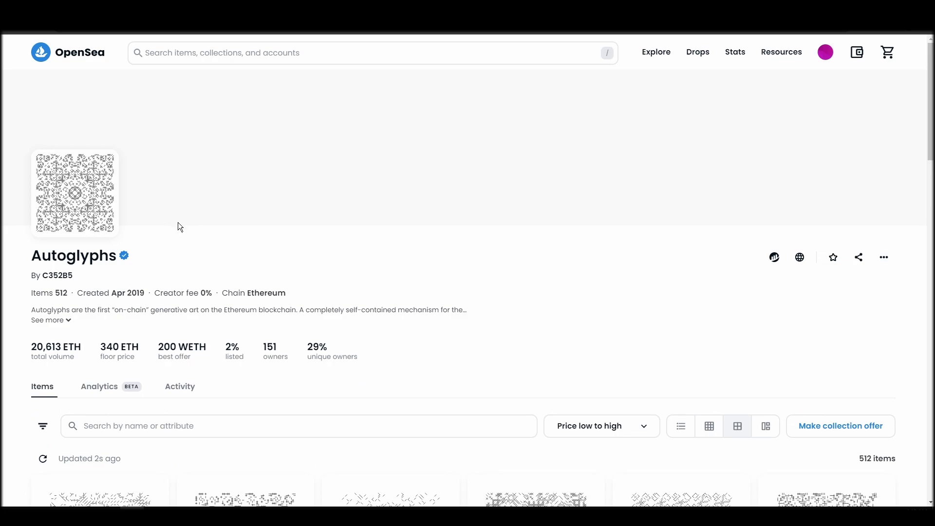
# - Scroll down the Autoglyphs grid to the Autoglyph #279 card
pyautogui.scroll(-3, 380, 244)
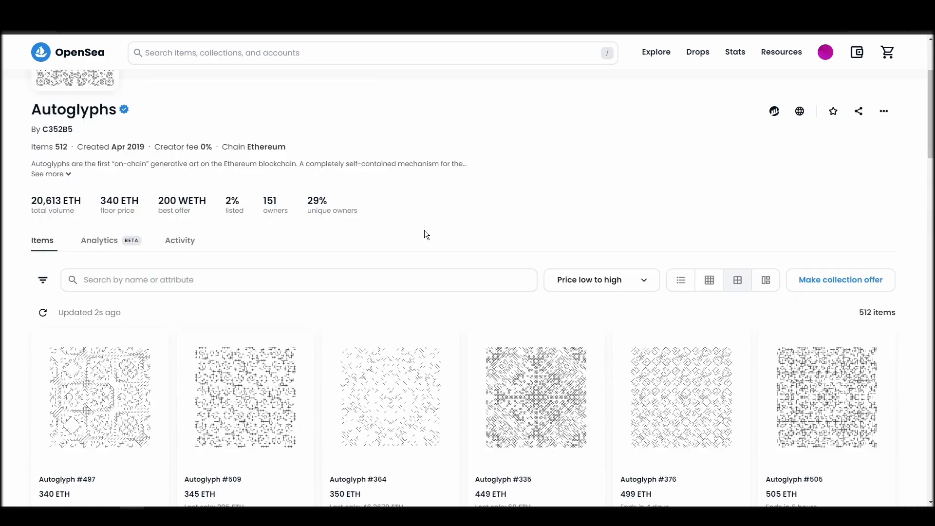
pyautogui.scroll(-6, 432, 220)
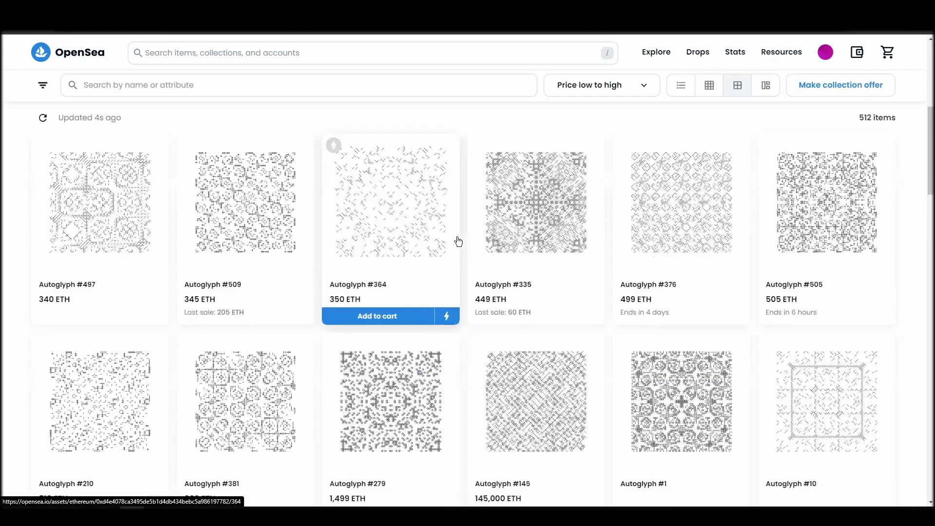
pyautogui.moveTo(414, 370)
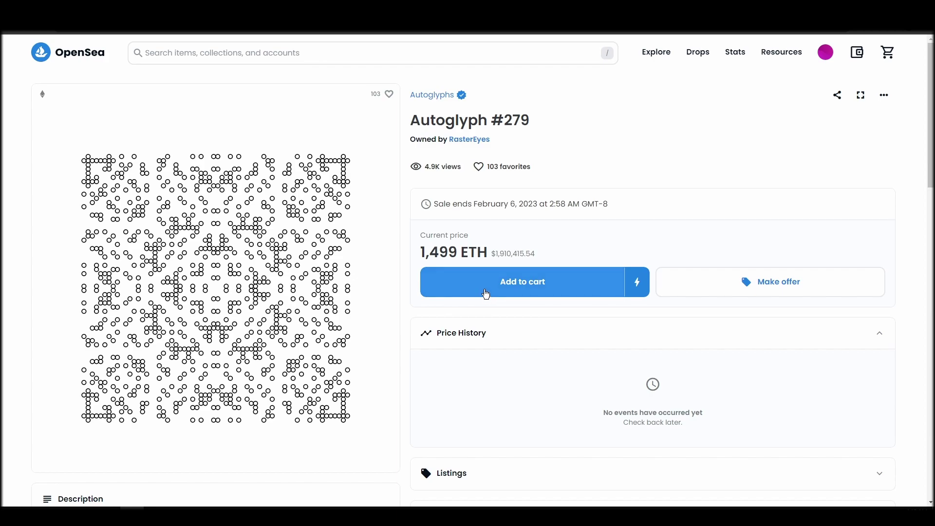
# - Add Autoglyph #279 to the cart and check out, reaching the 1,499 ETH add-funds prompt
pyautogui.click(487, 294)
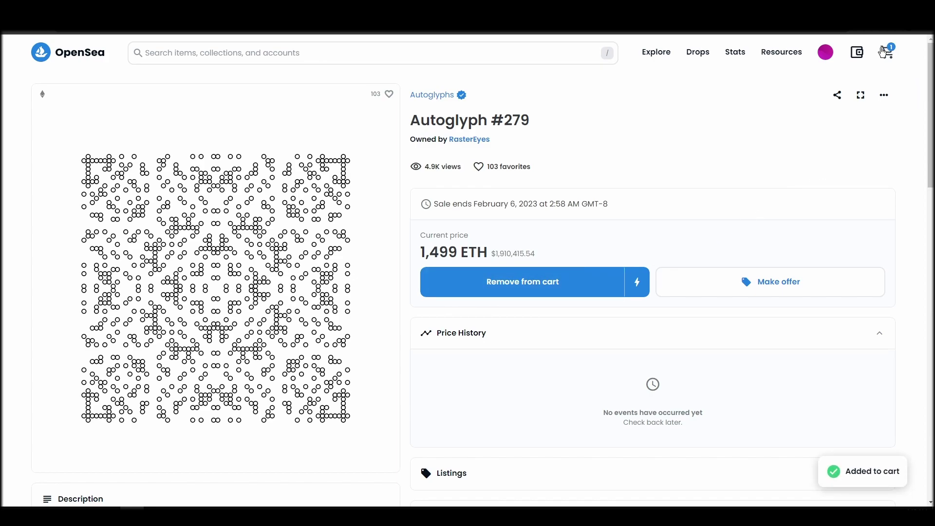
pyautogui.click(887, 52)
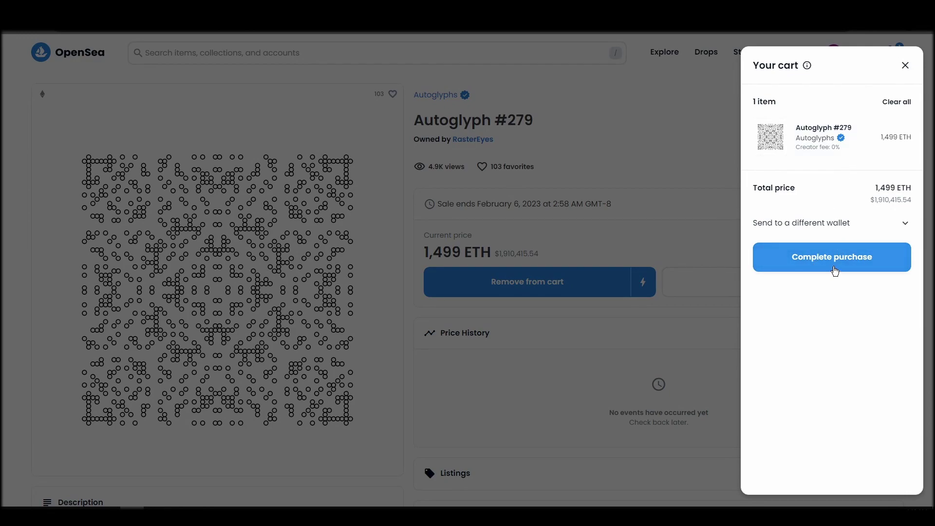
pyautogui.click(829, 262)
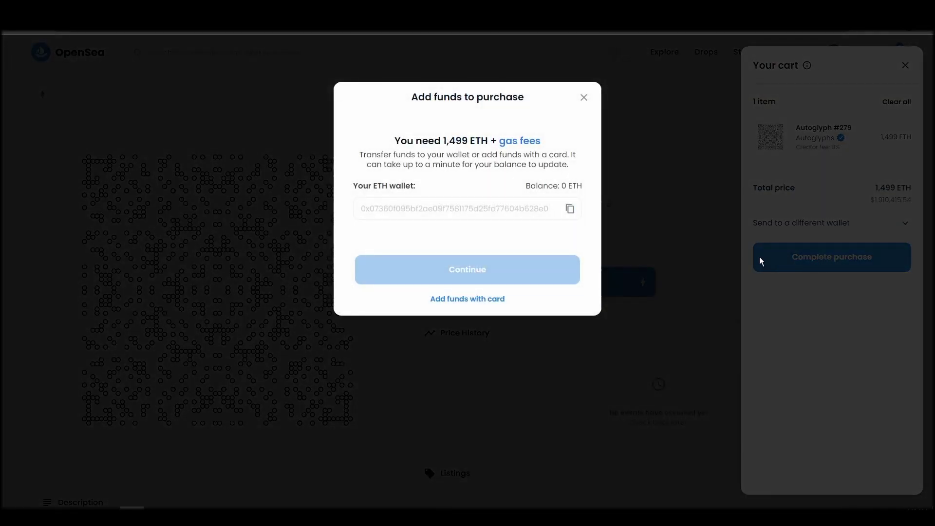